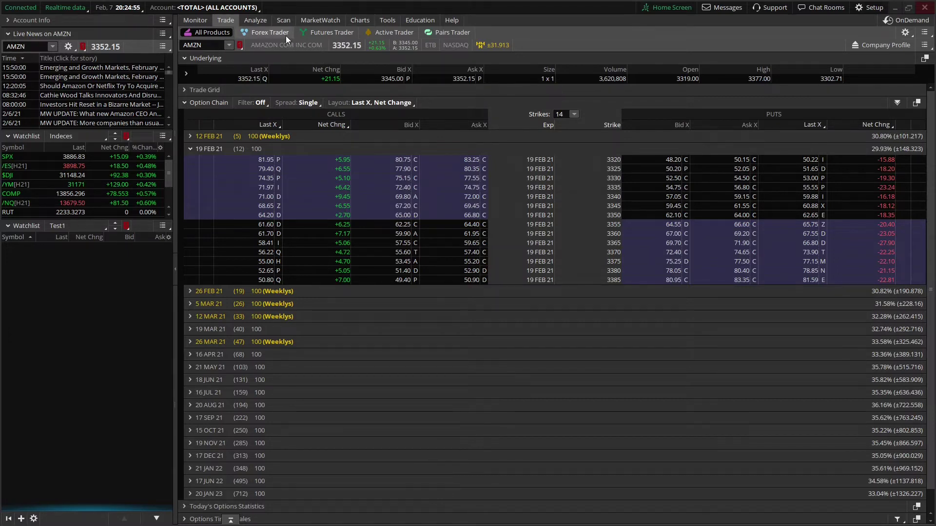
Open the stock scanner and remove all four existing filters: Last, Volume, Market cap and IV_Percentile.
click(288, 23)
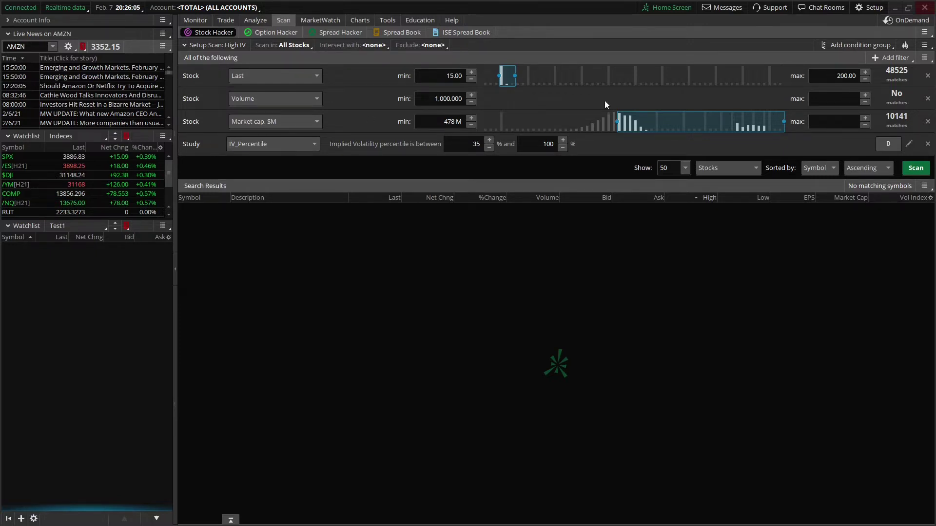
click(927, 77)
click(927, 77)
click(927, 77)
click(927, 77)
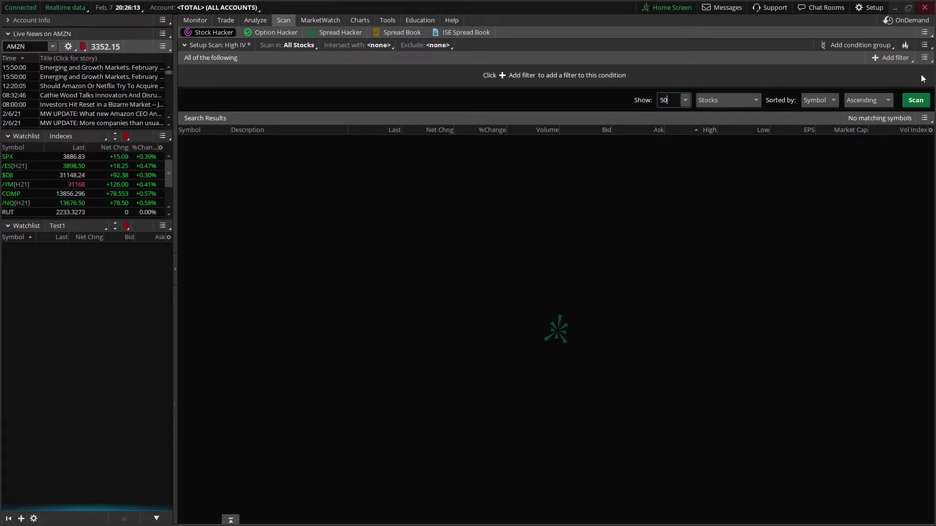
Add a stock filter to the empty scan and base it on the Last price.
click(886, 57)
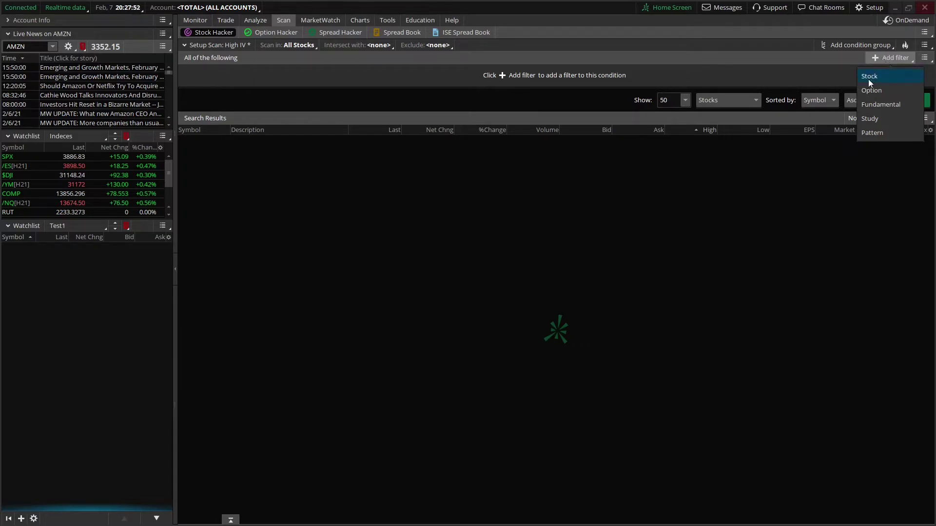
click(874, 76)
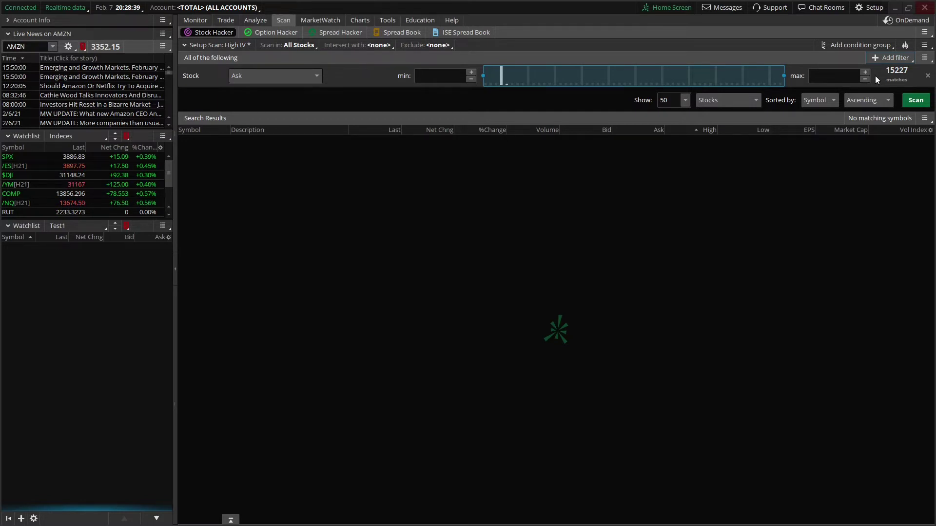
click(289, 74)
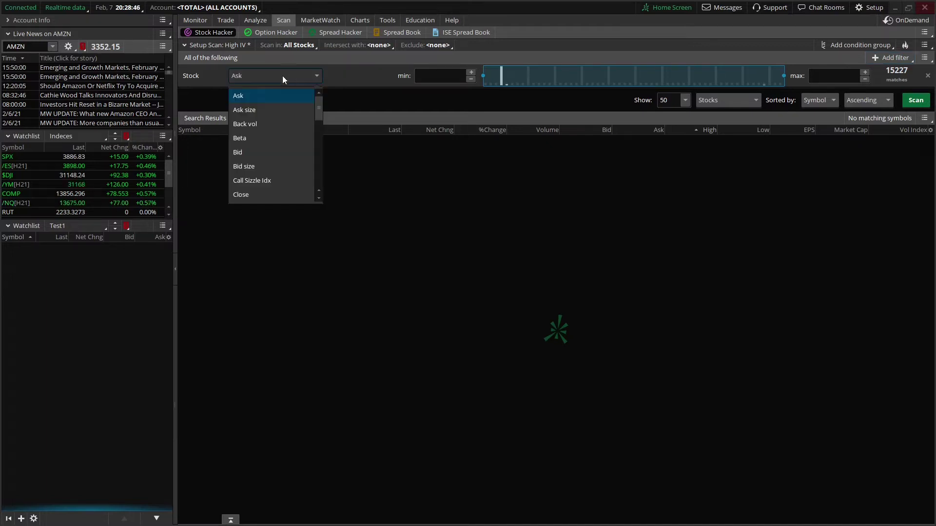
scroll(287, 99, down, 3)
click(278, 125)
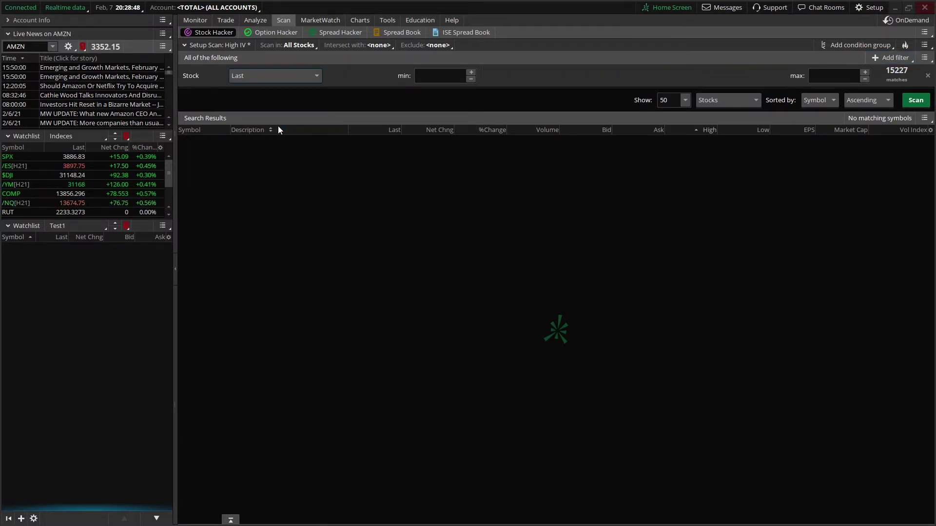
Set the Last price filter's minimum to 10 and maximum to 500.
click(430, 75)
text(0)
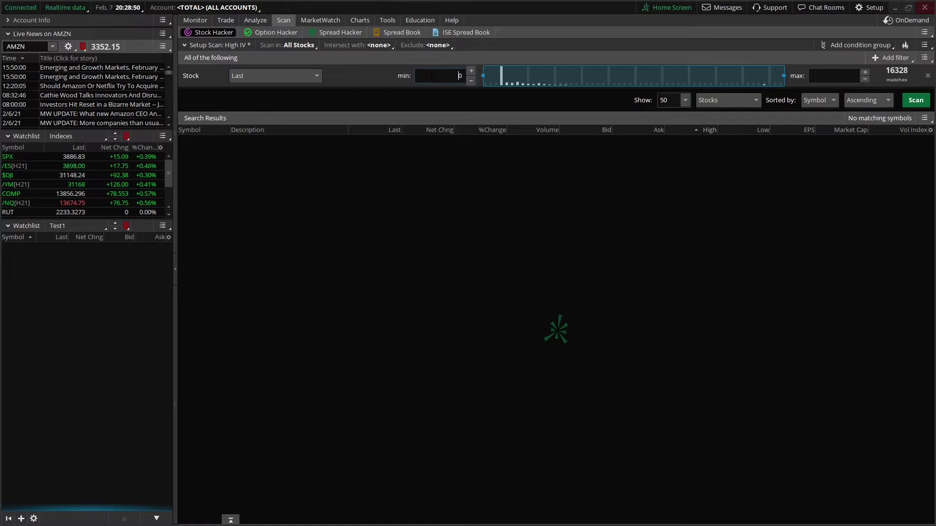
text(100)
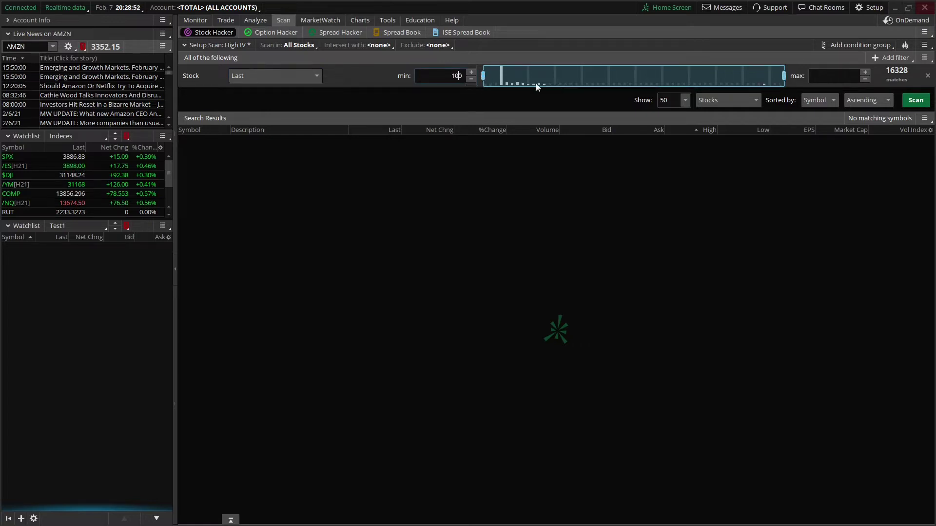
key(BackSpace)
click(834, 75)
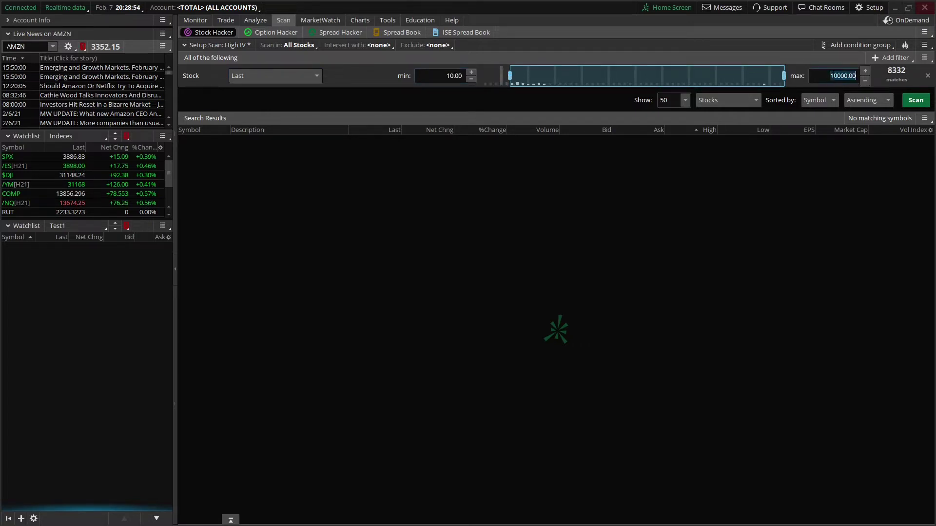
text(500)
Add a second stock filter for Volume with a minimum of 1,000,000.
click(890, 58)
click(880, 76)
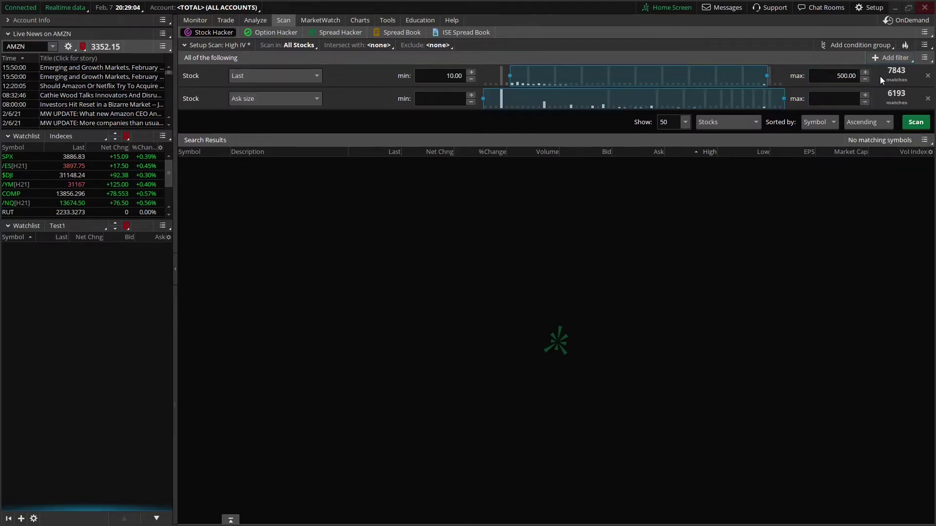
click(279, 99)
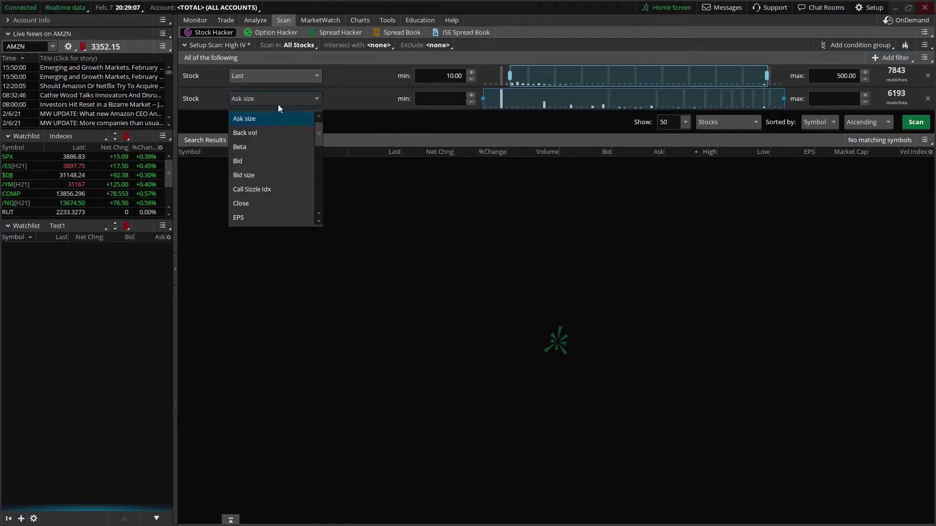
scroll(281, 151, down, 12)
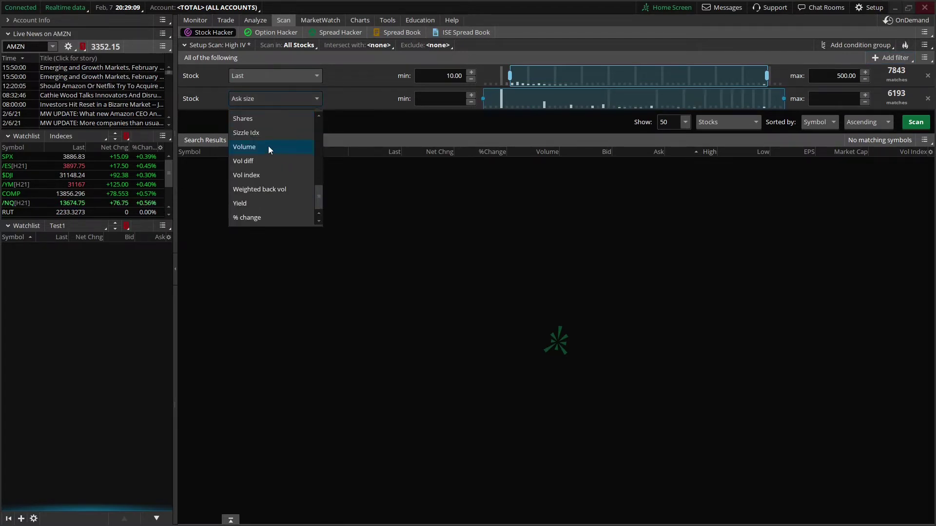
click(267, 147)
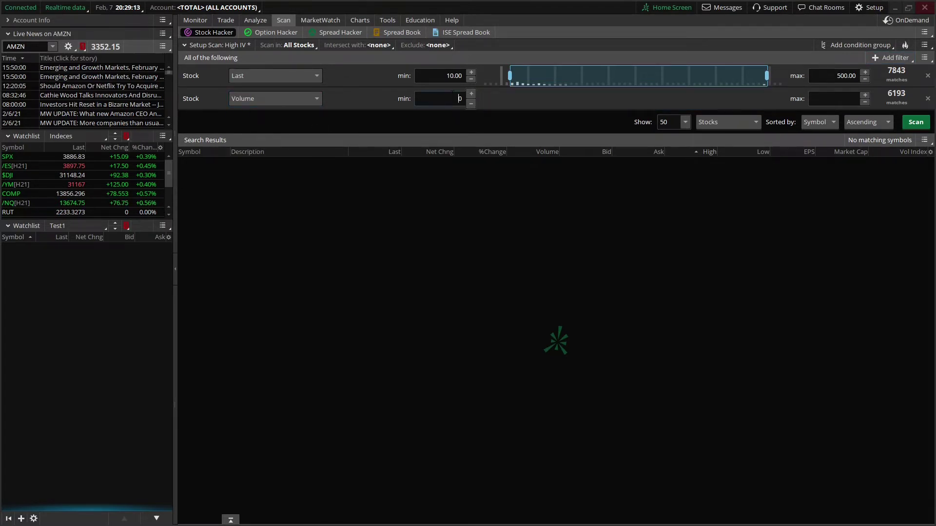
text(1000000)
Add a third stock filter for Market cap, $M with a minimum of 500 M.
click(895, 58)
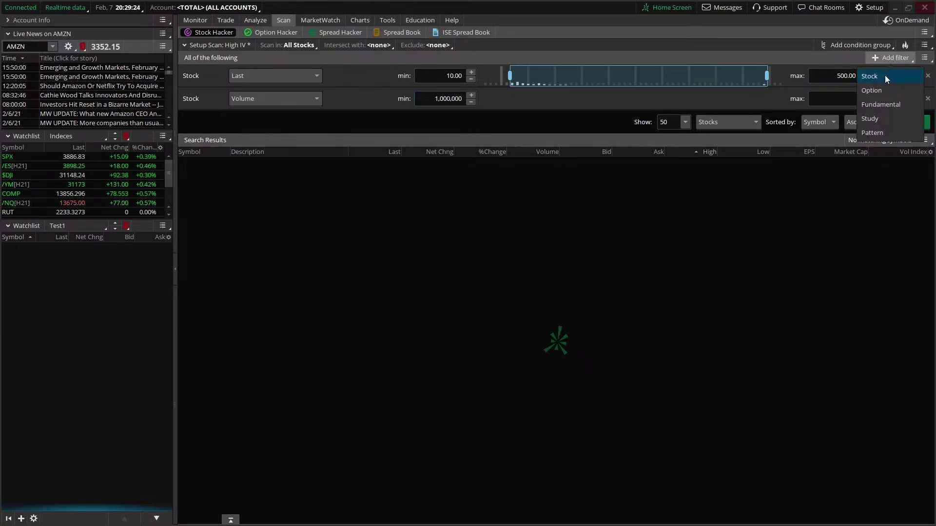
click(884, 76)
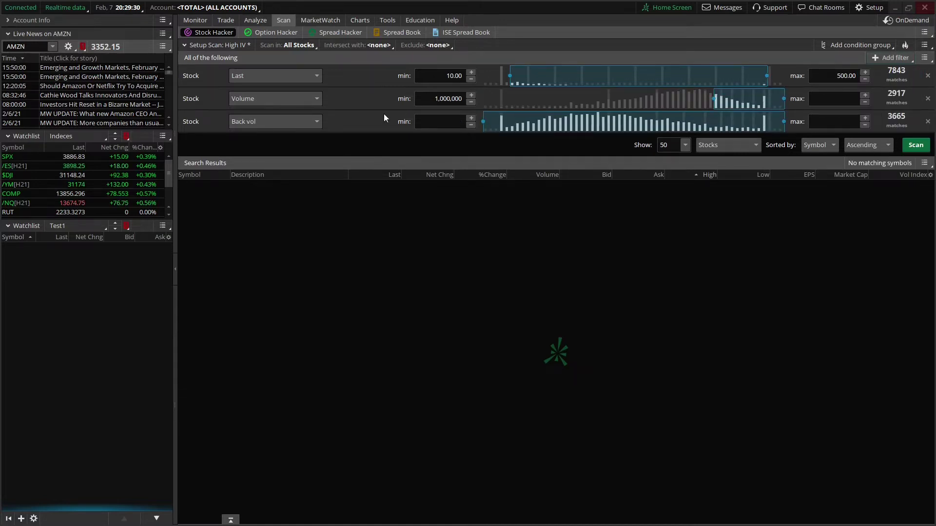
click(316, 121)
scroll(285, 175, down, 2)
scroll(285, 175, down, 2)
click(279, 182)
click(443, 117)
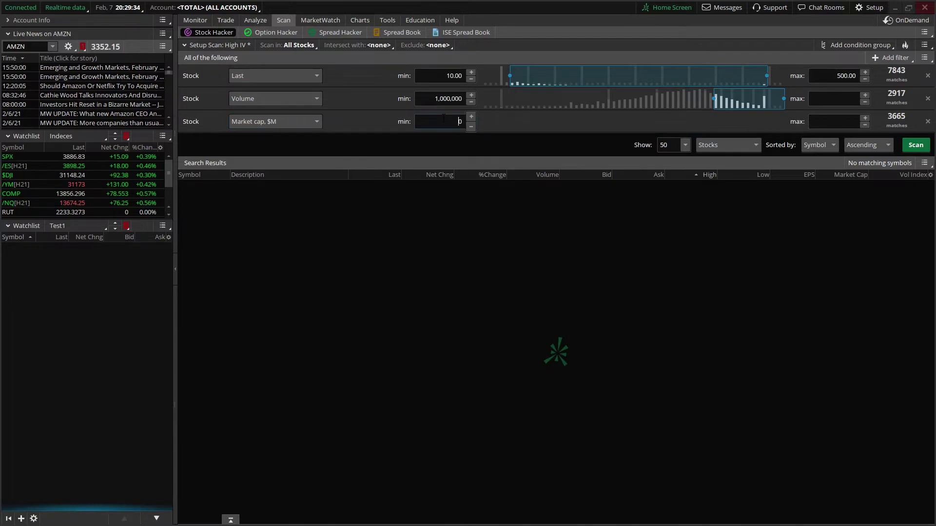
text(5)
Change the third stock filter's criterion from Market cap to Yield.
click(312, 120)
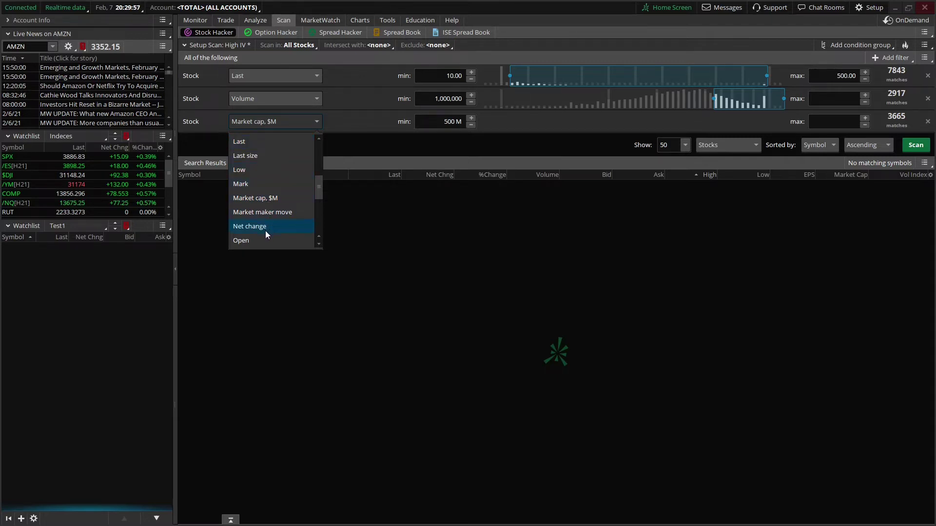
scroll(265, 231, down, 8)
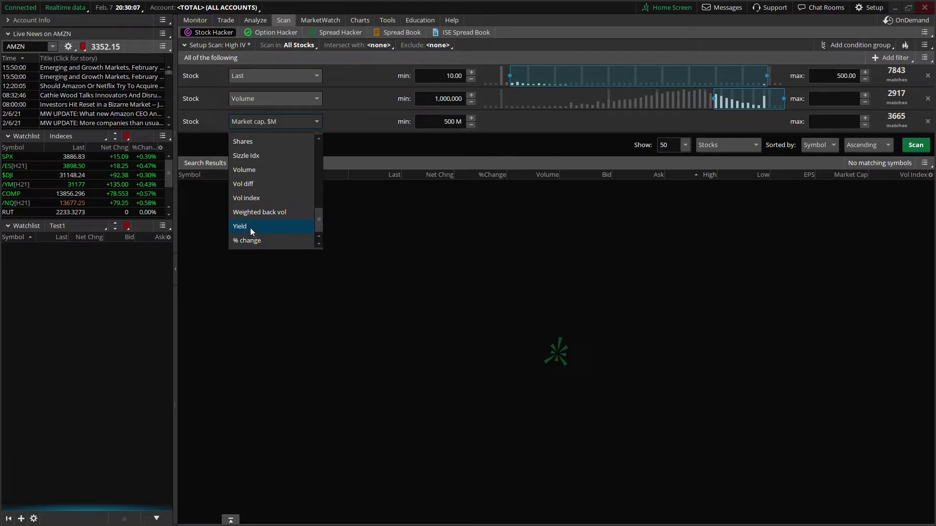
click(250, 227)
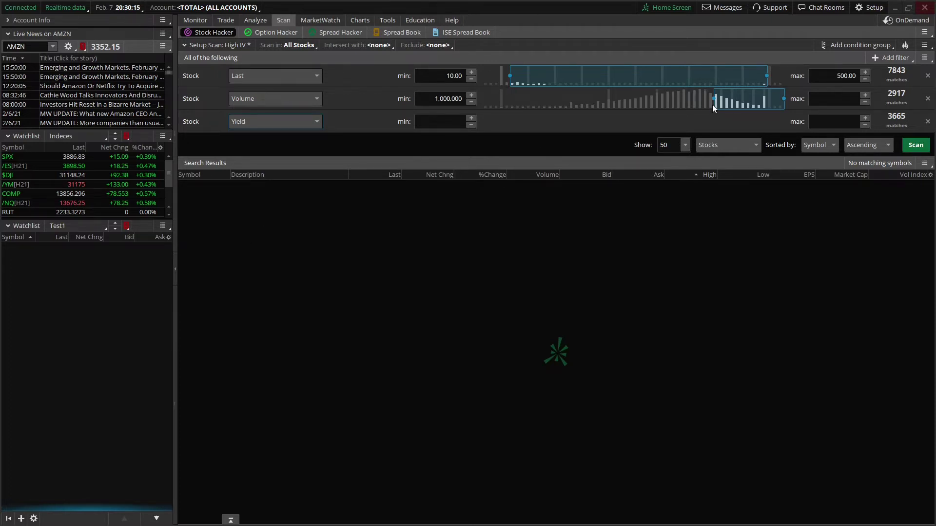
Add a study filter to the scan and choose the popular study RSI_Scan for it.
click(883, 58)
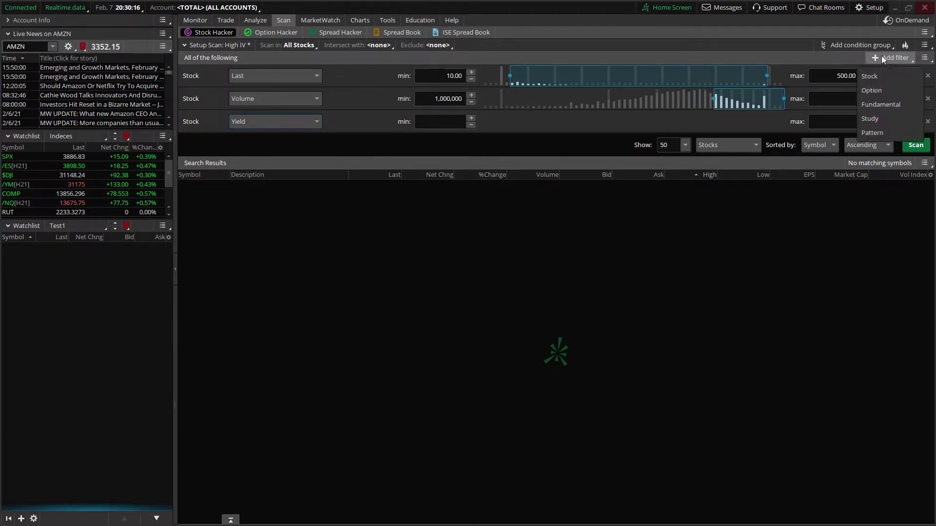
click(875, 118)
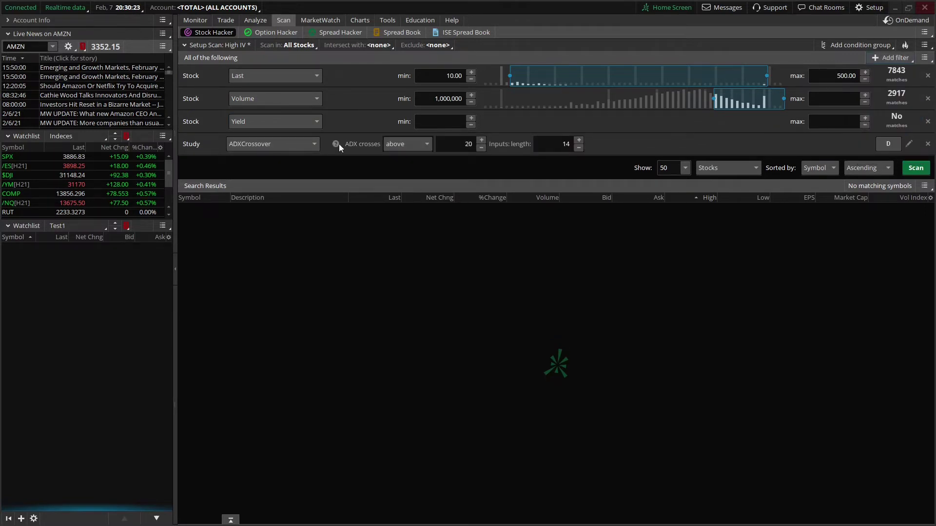
click(294, 147)
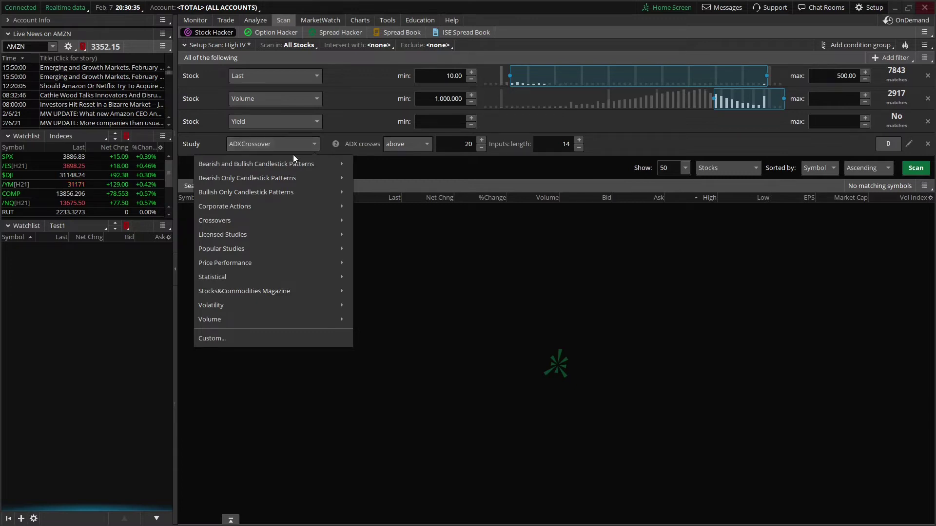
mouse_move(253, 252)
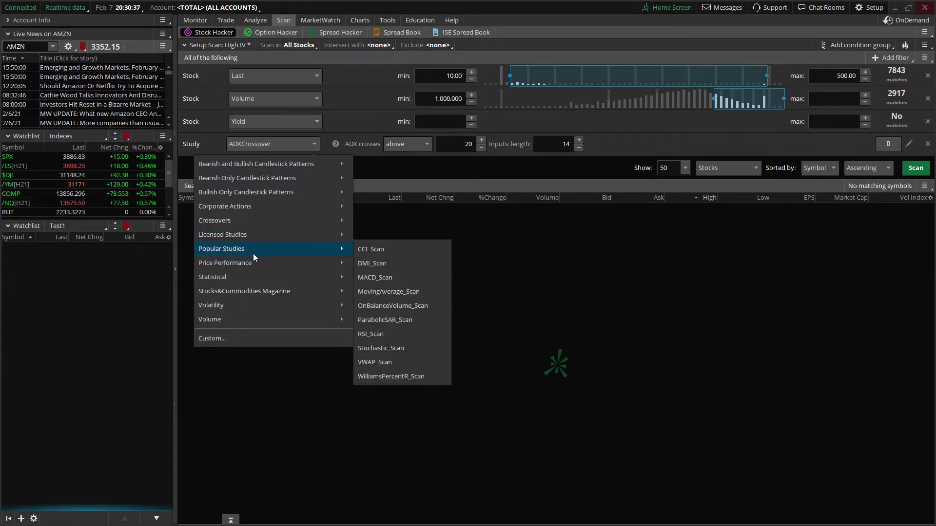
click(386, 333)
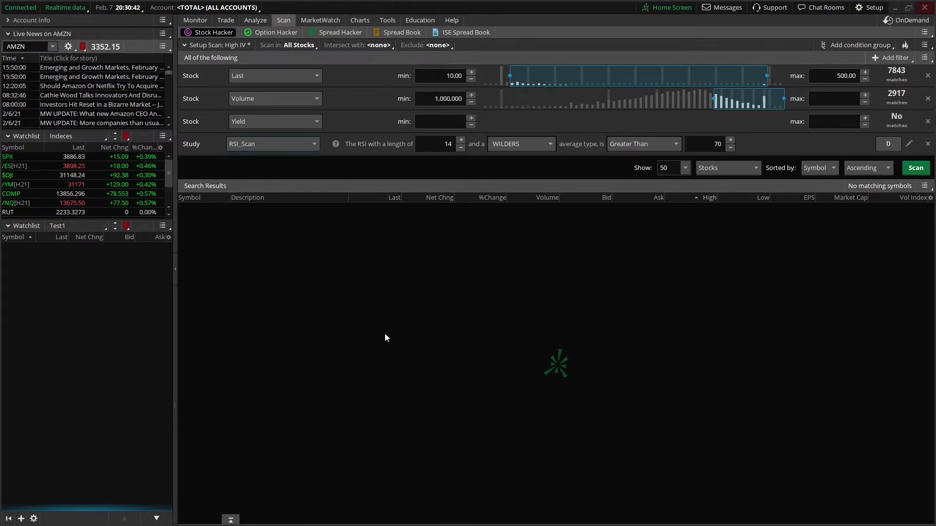
Set the RSI_Scan filter's condition to Less Than 30.
click(632, 147)
click(628, 177)
click(713, 144)
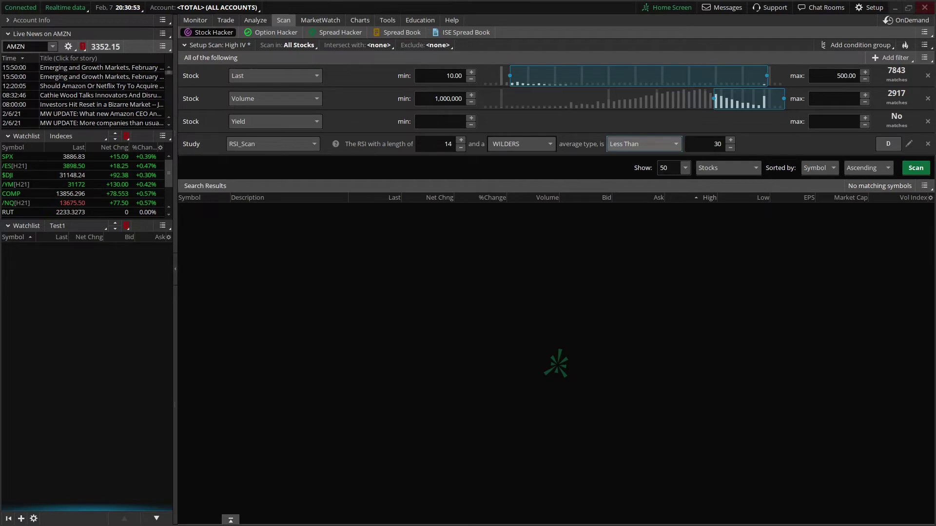
Add another study filter, open its custom condition editor and delete the default ADXCrossover condition.
click(891, 59)
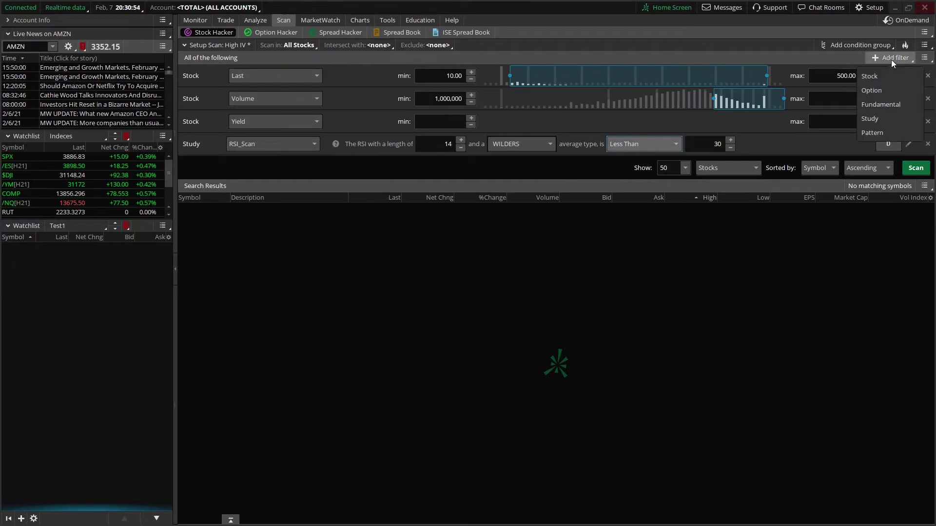
click(881, 119)
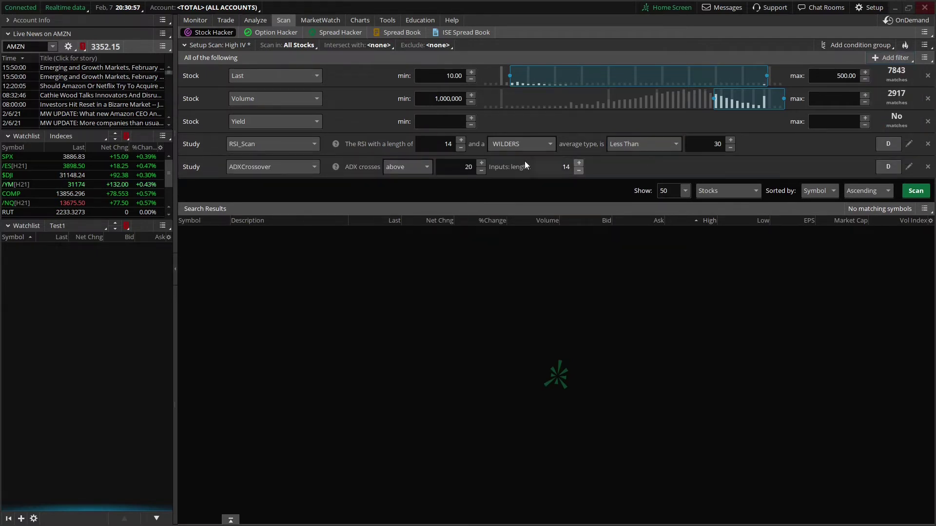
click(286, 171)
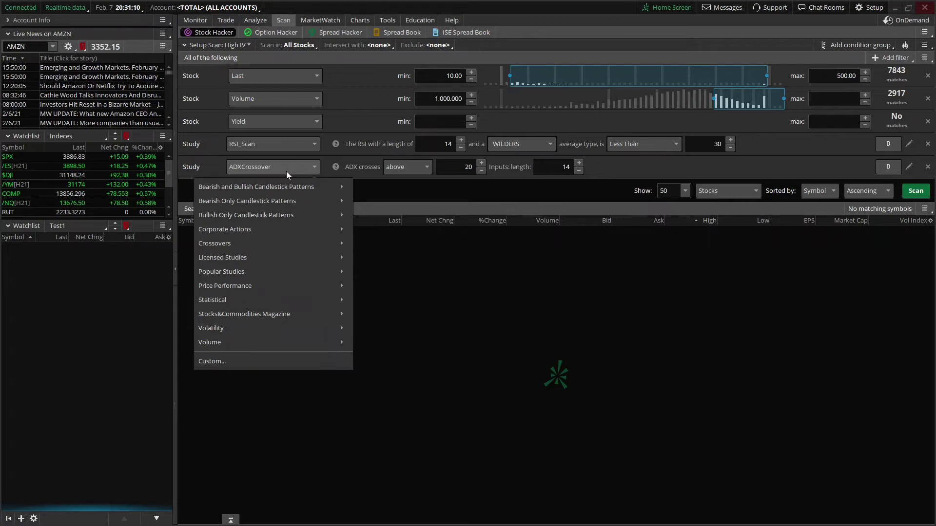
click(238, 360)
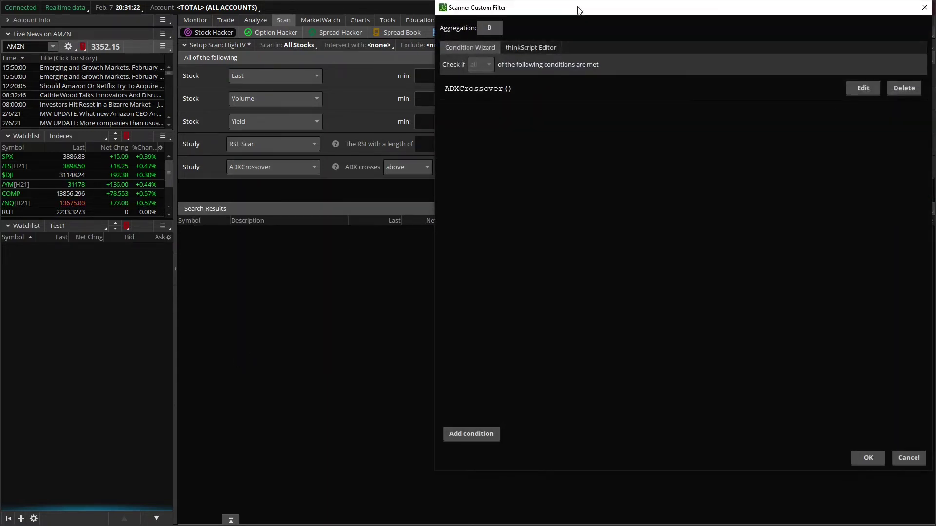
drag(578, 10, 449, 42)
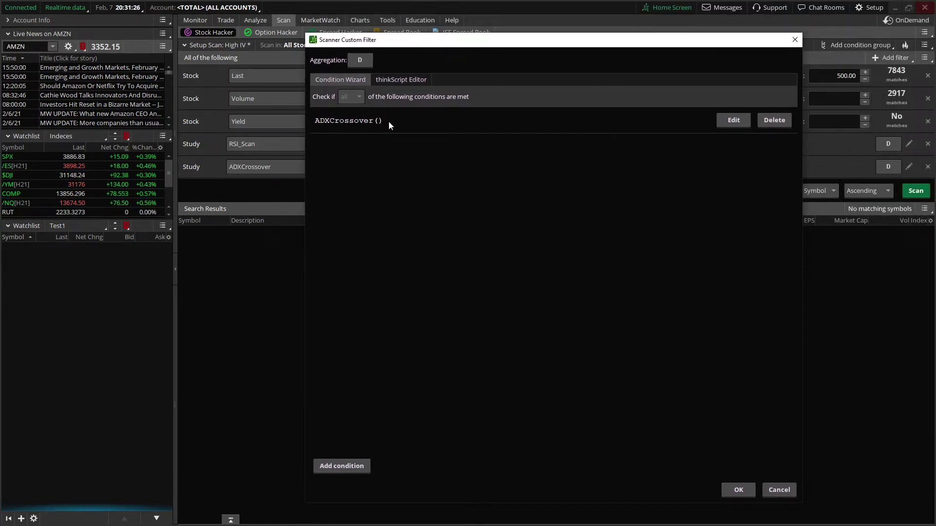
click(774, 120)
Add a condition to the custom filter that takes the close price and compares it with "is greater than".
click(341, 466)
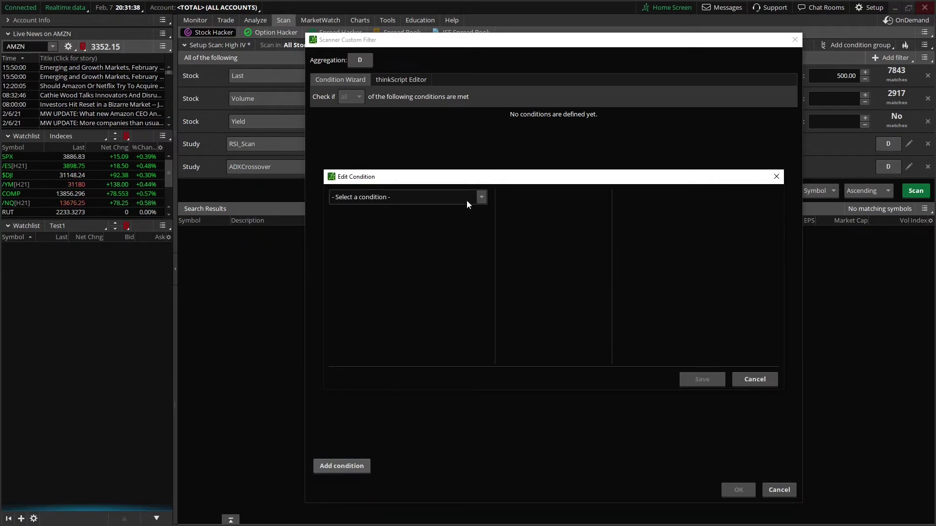
click(481, 198)
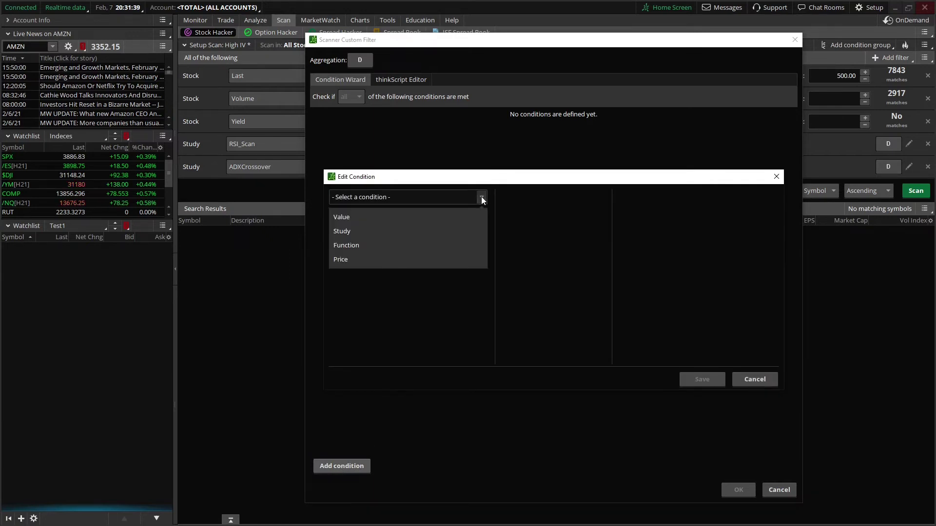
click(367, 260)
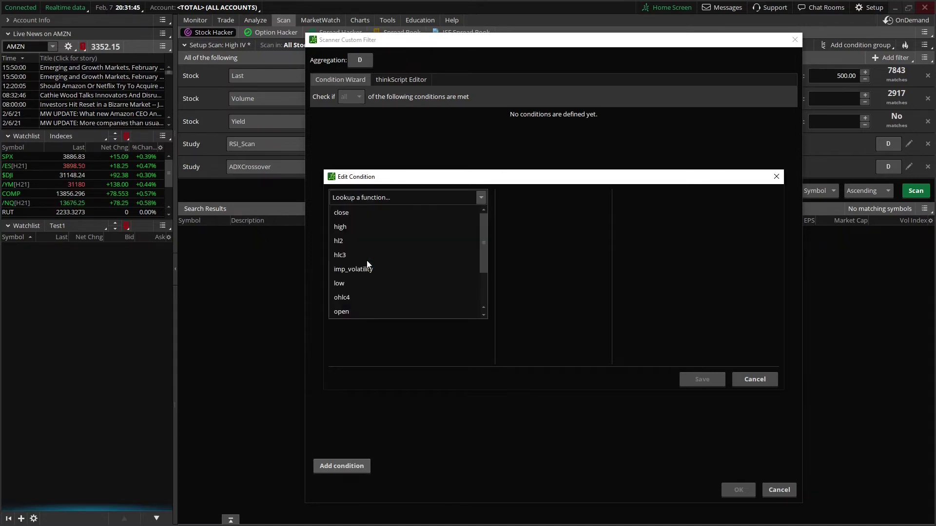
click(345, 215)
click(540, 240)
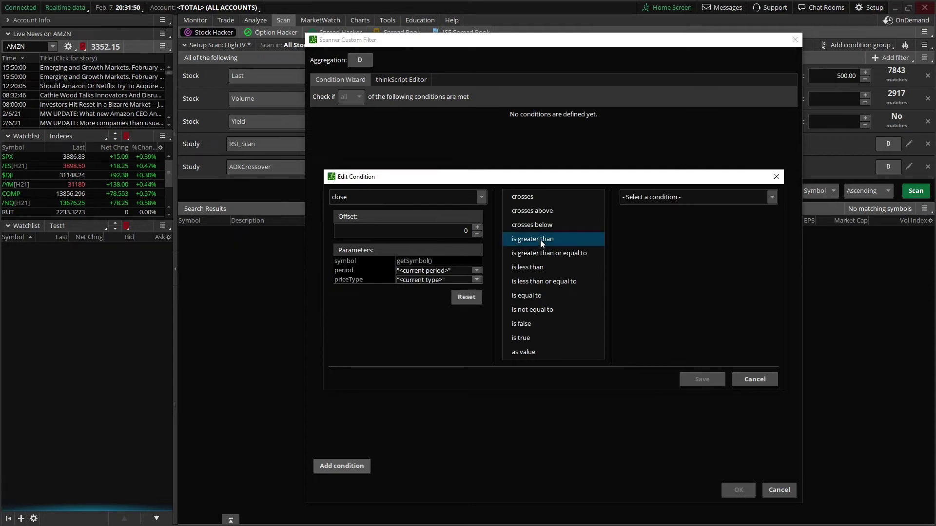
Choose the SimpleMovingAvg study as the value the close price is compared against.
click(774, 197)
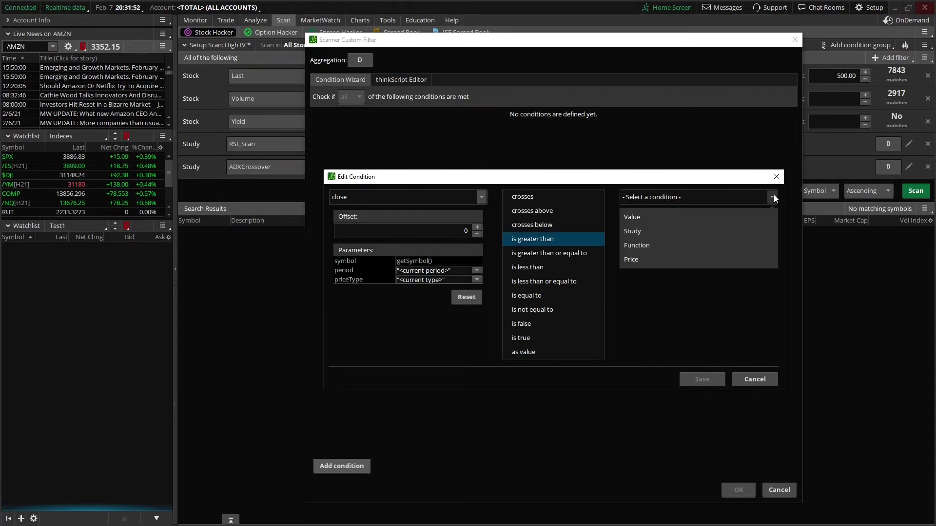
click(644, 230)
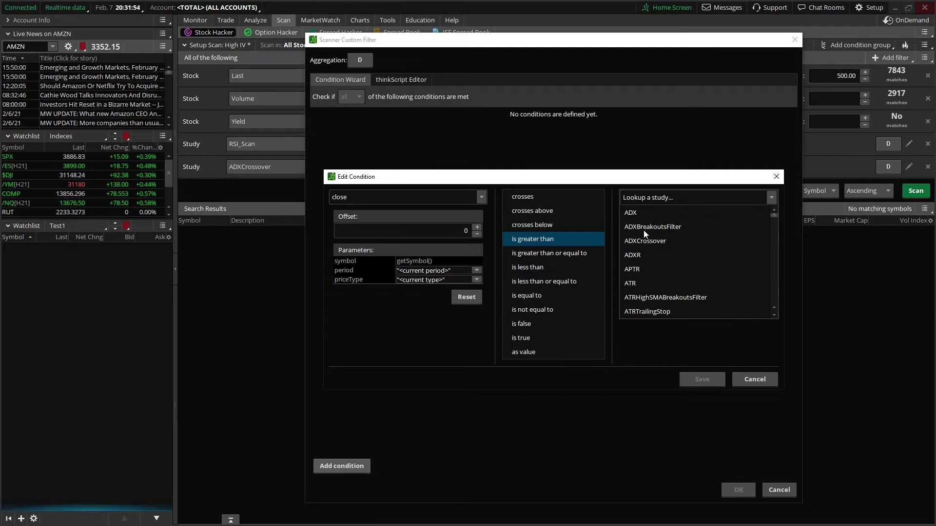
click(653, 199)
text(simpl)
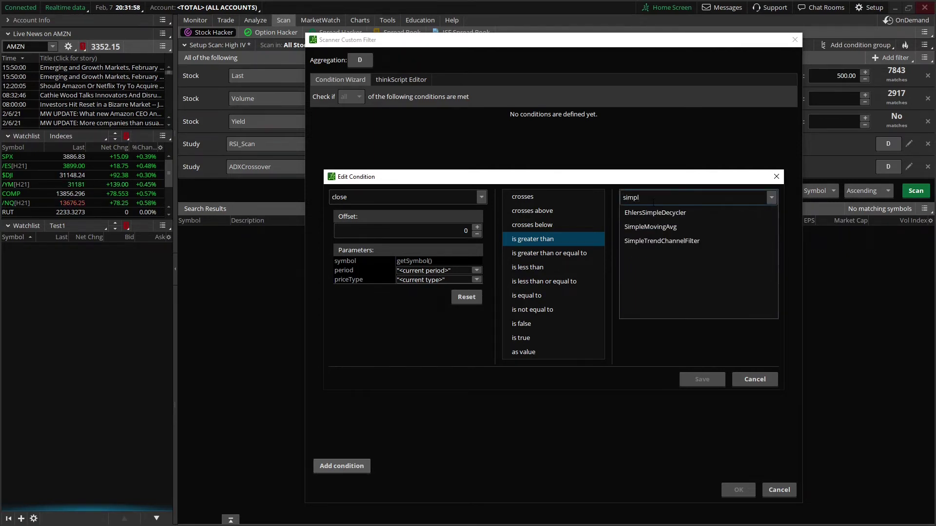
click(644, 227)
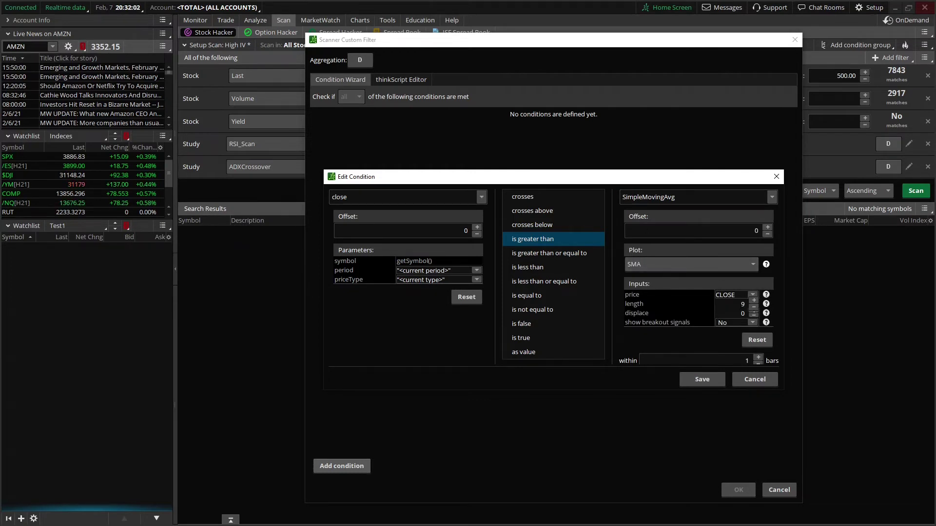
Set the SimpleMovingAvg length to 21 and save the condition.
click(742, 304)
key(BackSpace)
text(21)
click(707, 379)
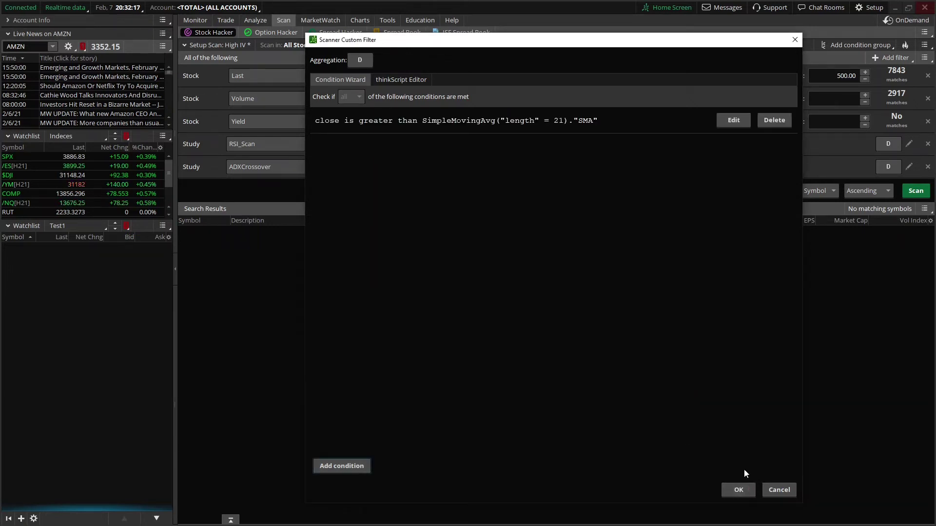
View the filter's aggregation options, accept the custom filter and run the scan.
click(361, 60)
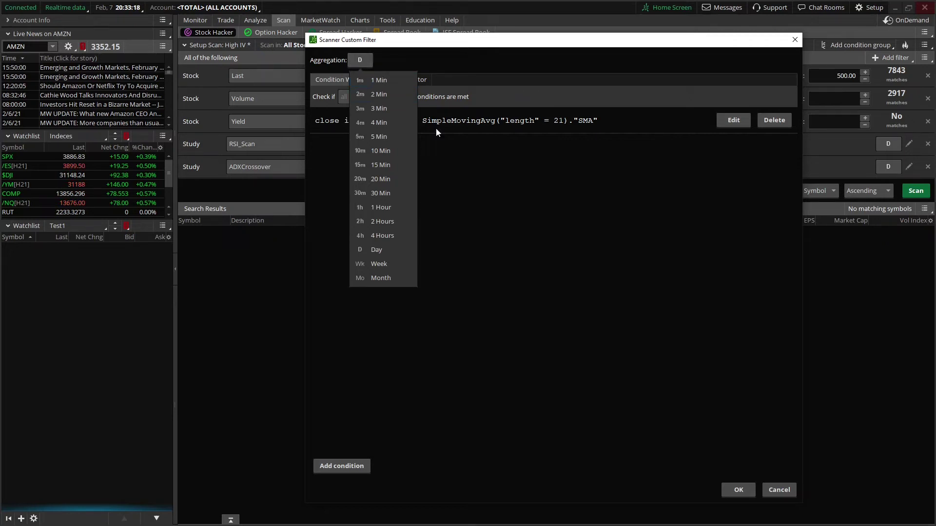
click(738, 490)
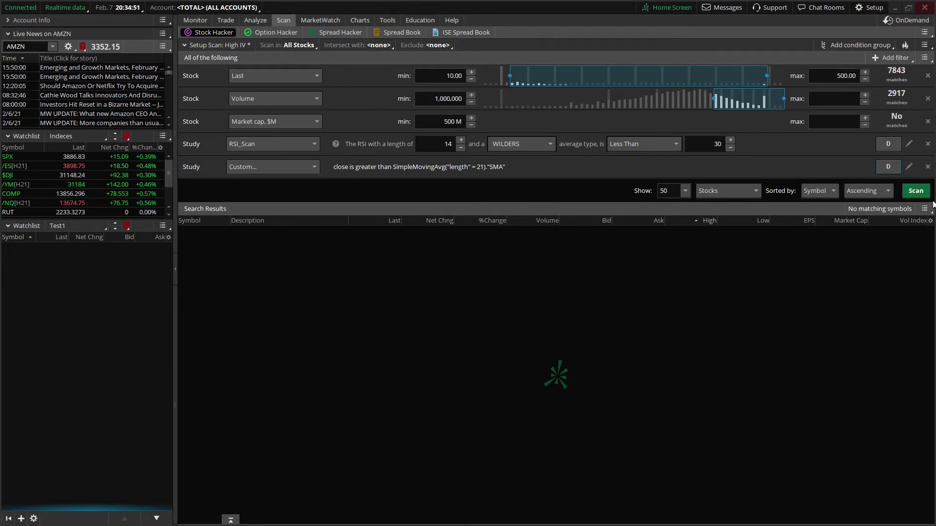
click(921, 192)
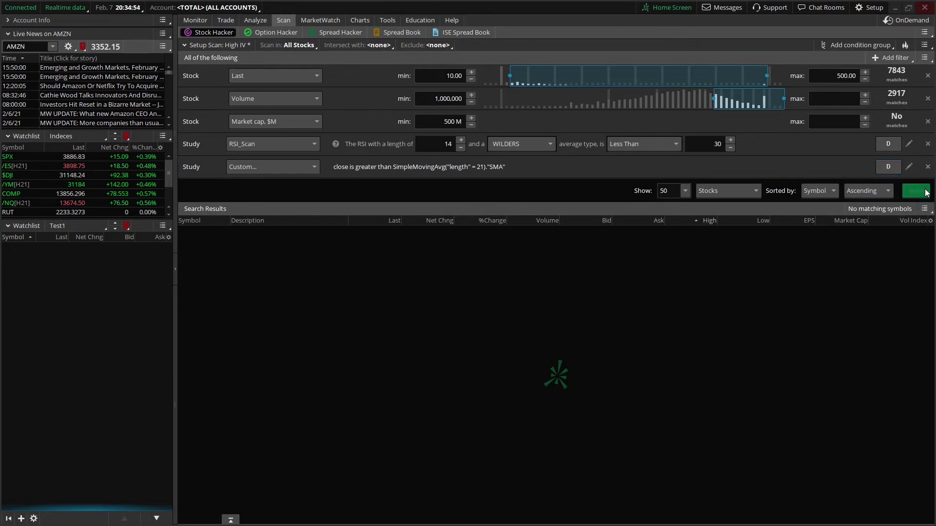
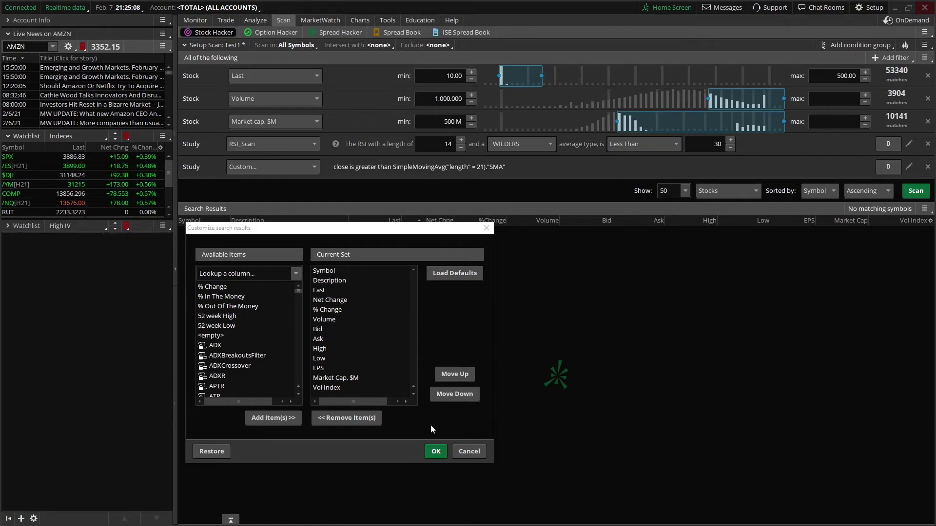
Accept the column set for the search results and set the scan to search in All Optionable.
click(437, 453)
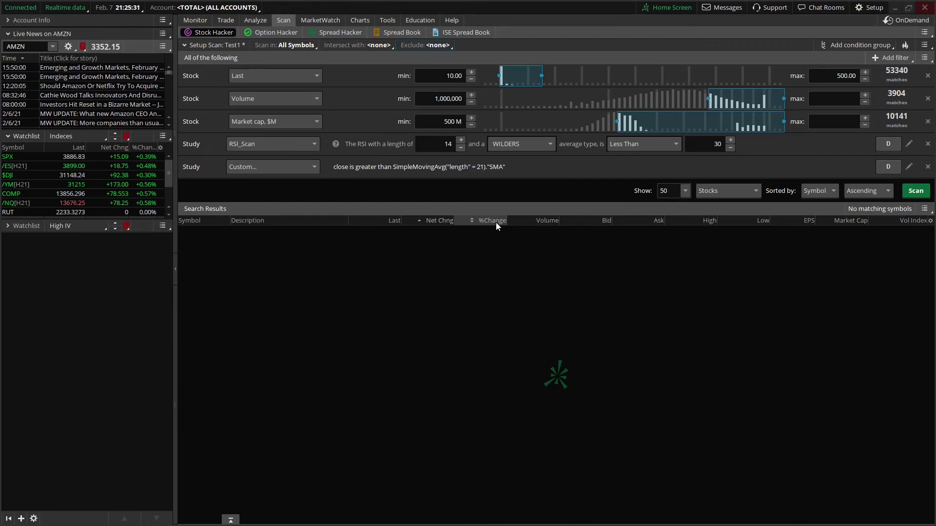
click(291, 44)
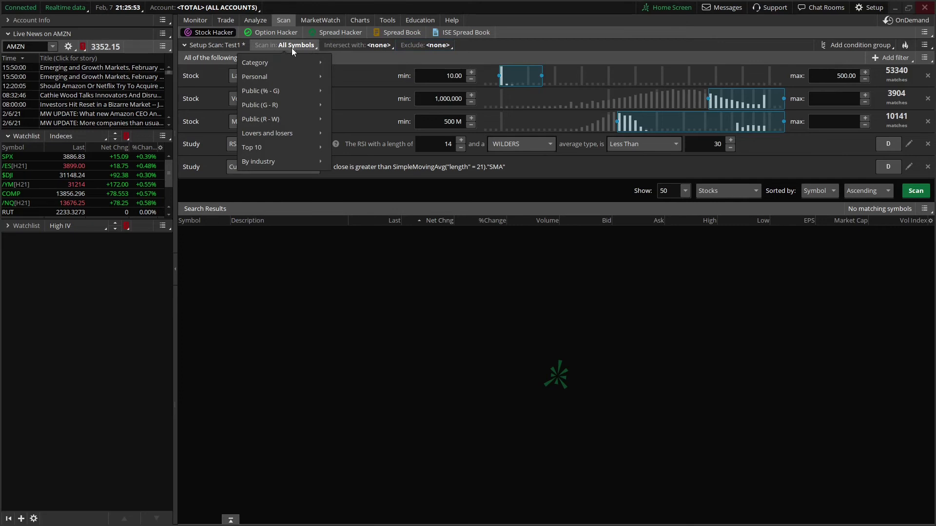
mouse_move(296, 60)
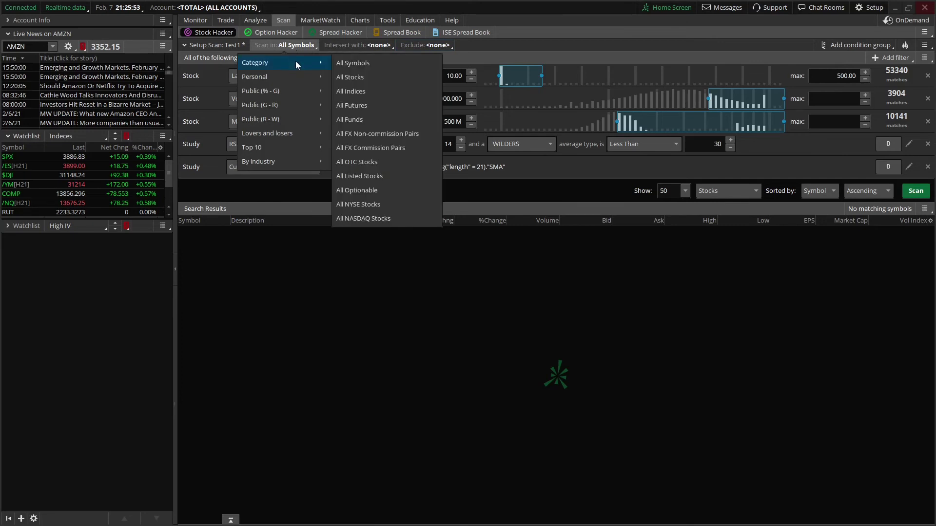
click(367, 191)
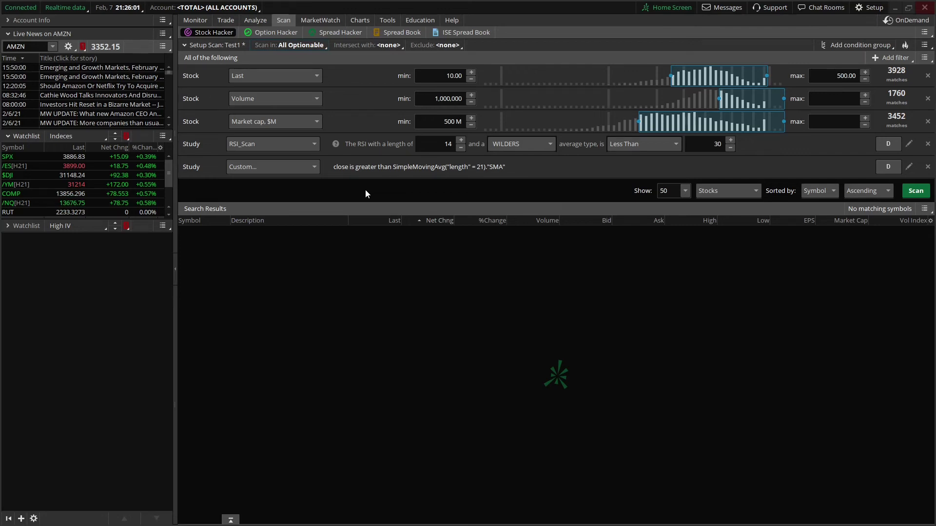
Exclude the whole Real Estate industry from the scan.
click(434, 49)
mouse_move(421, 180)
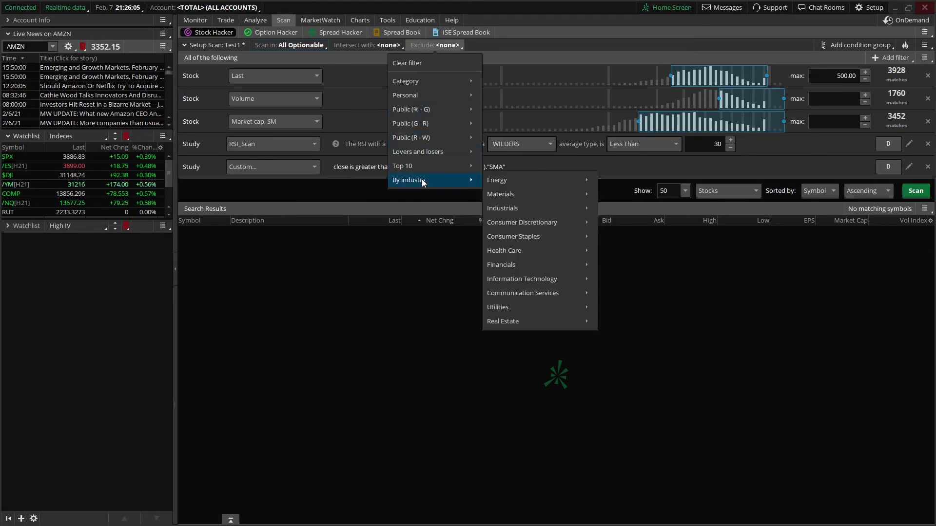
mouse_move(514, 180)
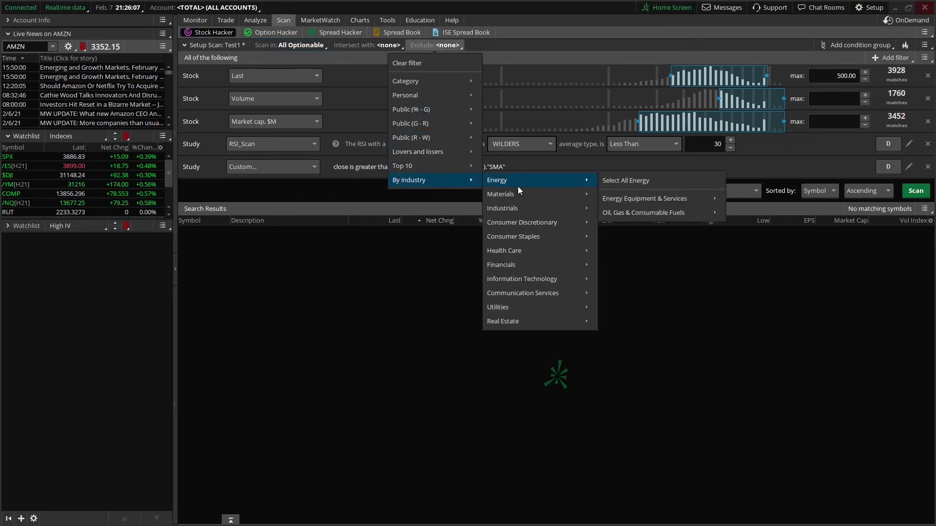
mouse_move(533, 319)
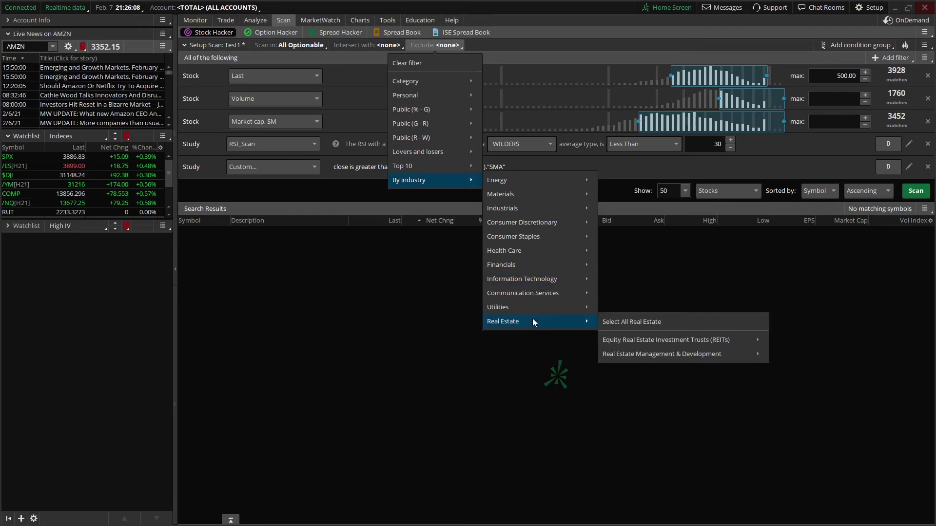
click(627, 321)
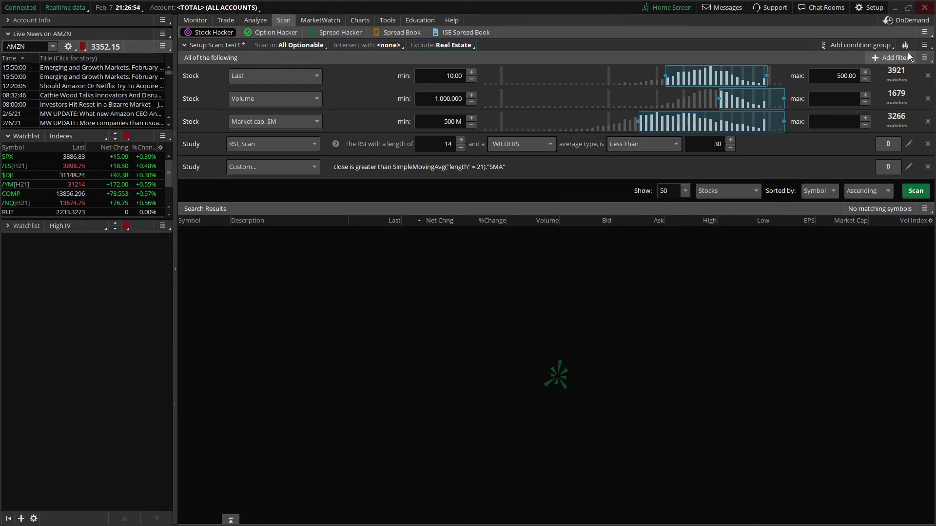
Save the scan query as Test1, overwriting the existing query of that name.
click(924, 44)
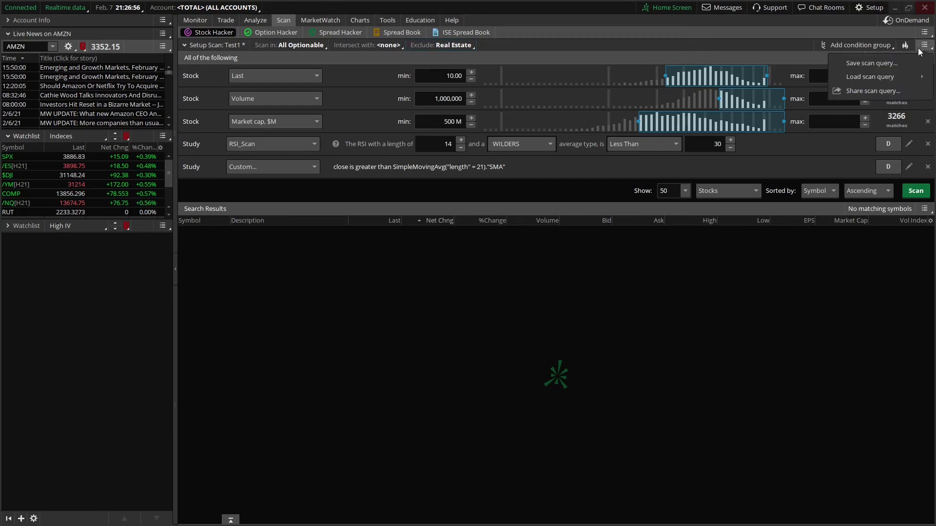
click(893, 63)
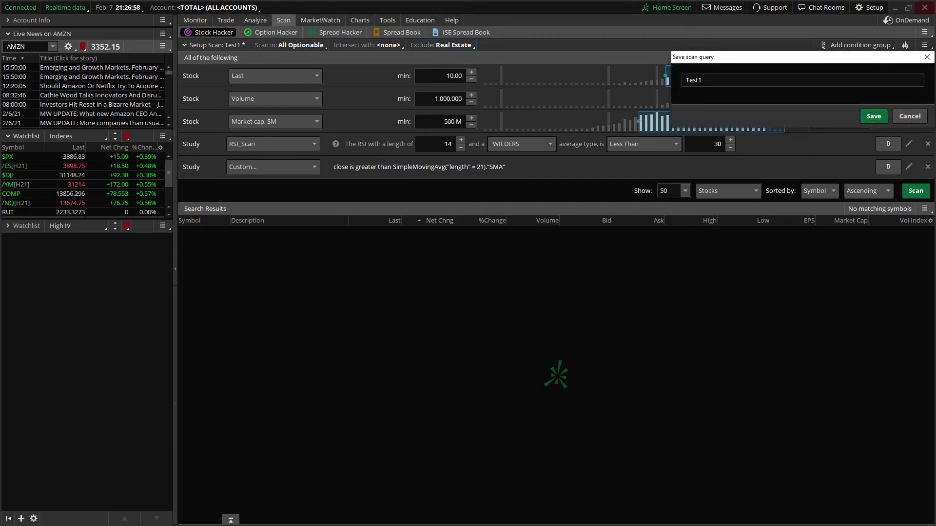
click(709, 81)
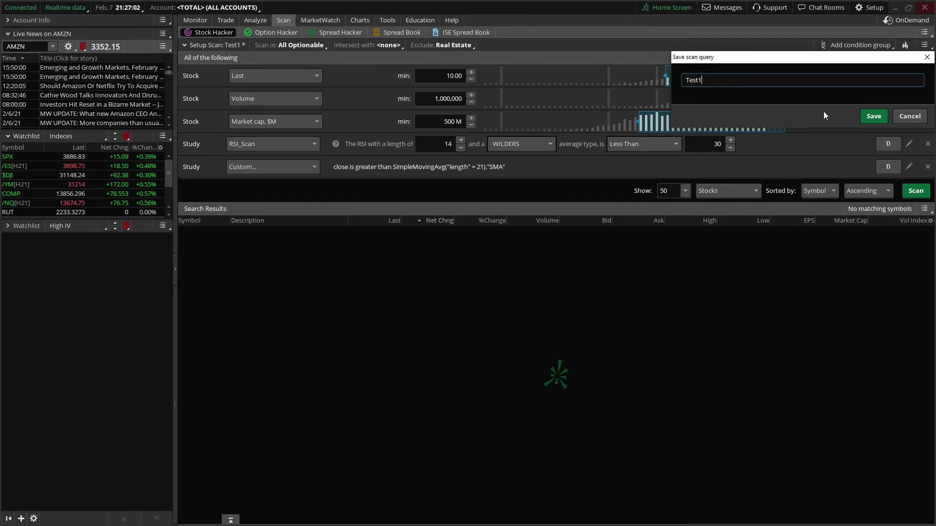
click(874, 117)
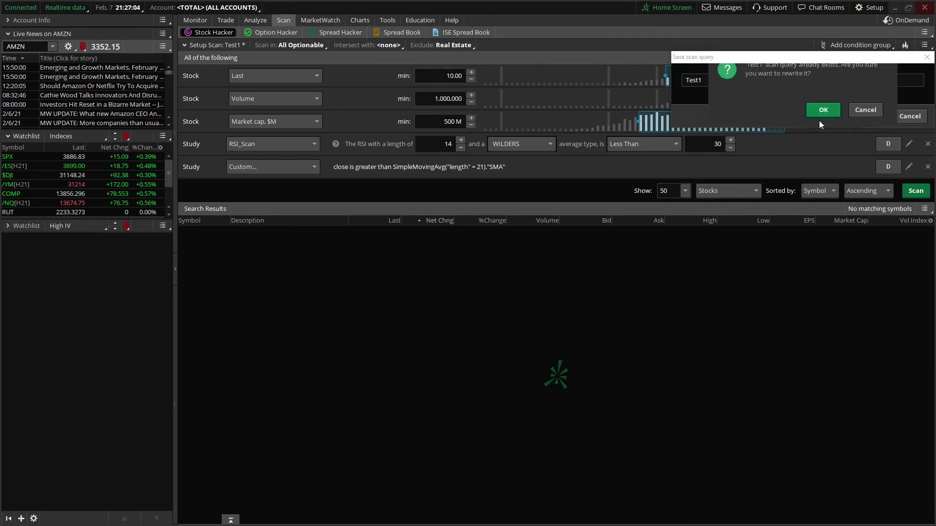
click(819, 122)
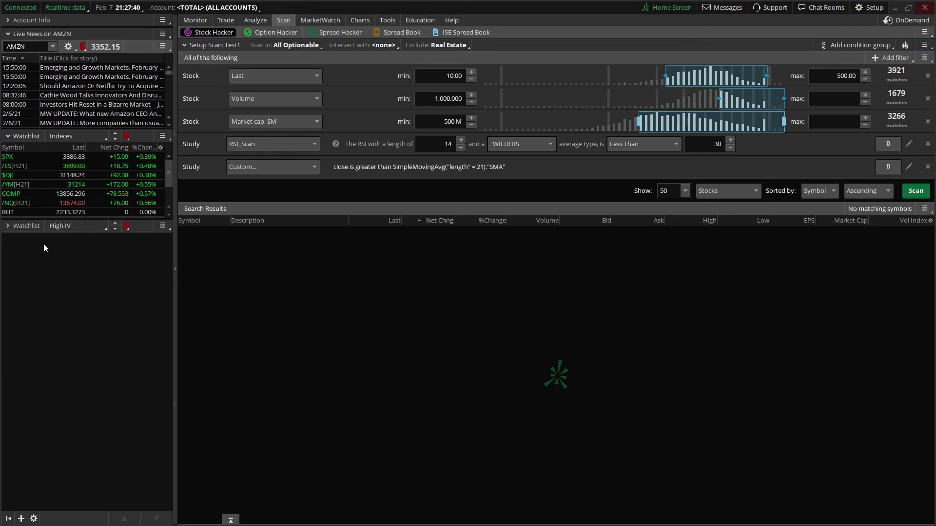
Expand the collapsed High IV watchlist and switch it to the personal scan list Test1.
click(16, 229)
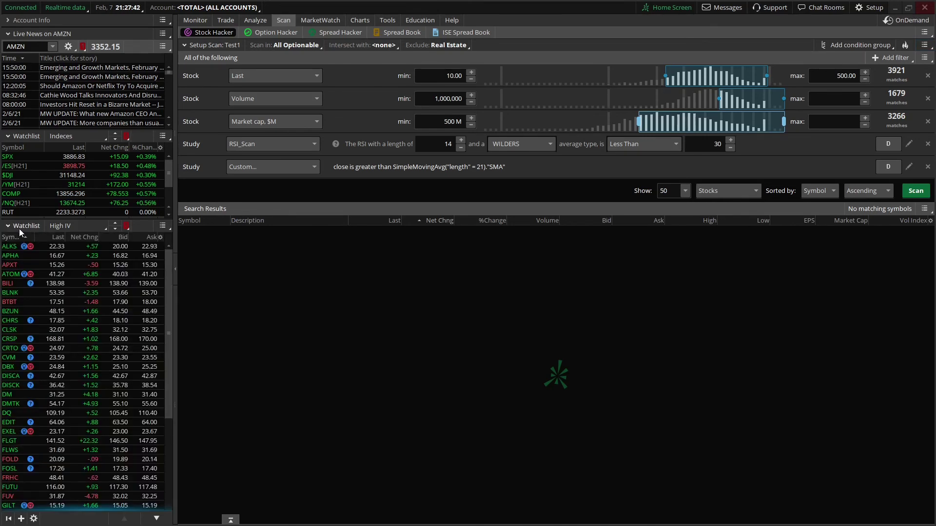
click(56, 227)
mouse_move(56, 74)
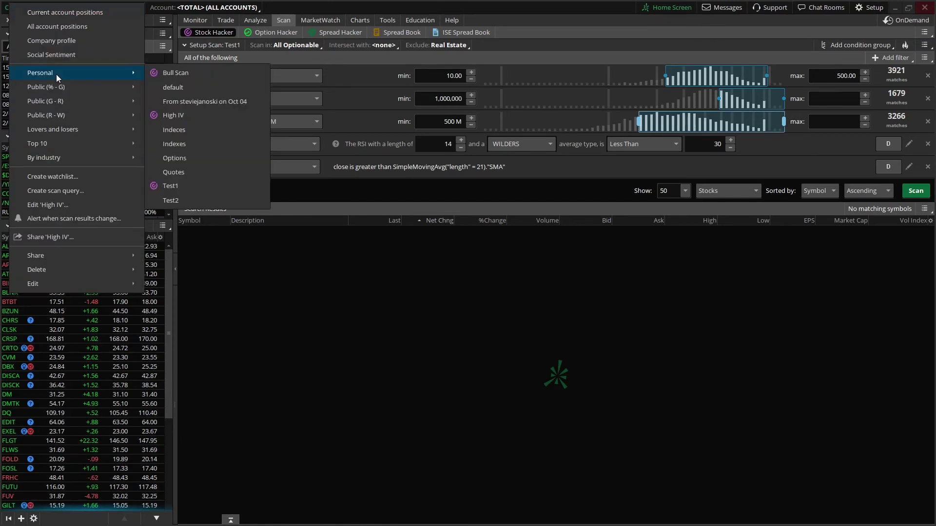
click(166, 187)
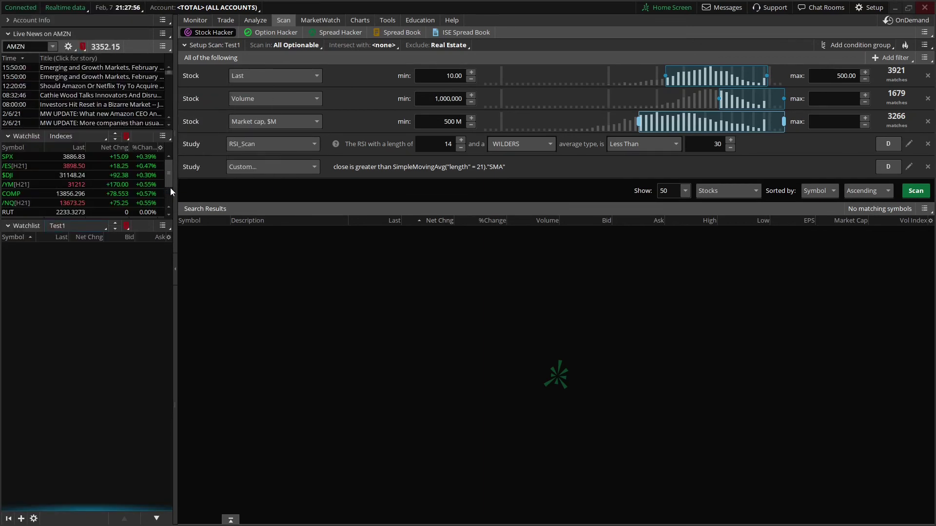